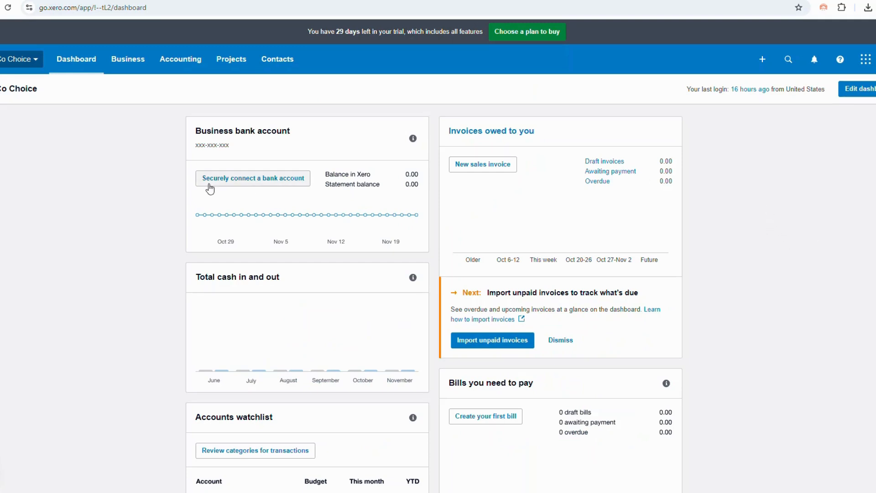
# Open the email settings from the organization settings.
pyautogui.click(36, 64)
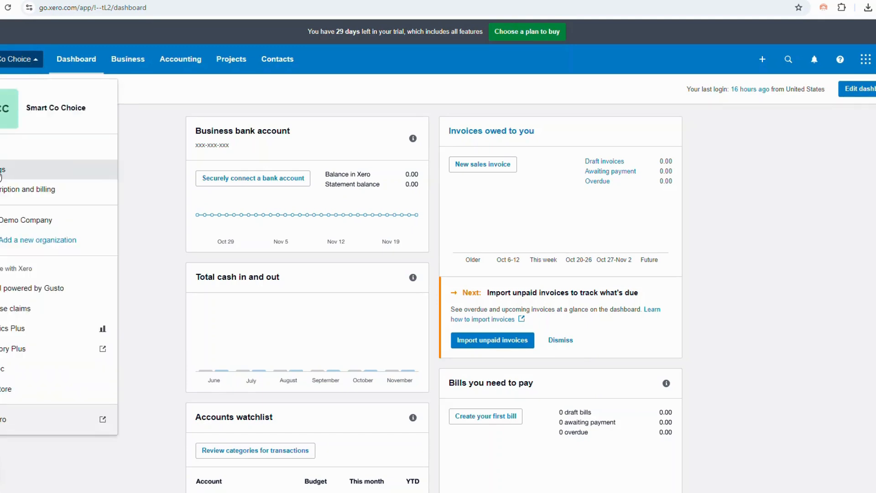
pyautogui.click(2, 173)
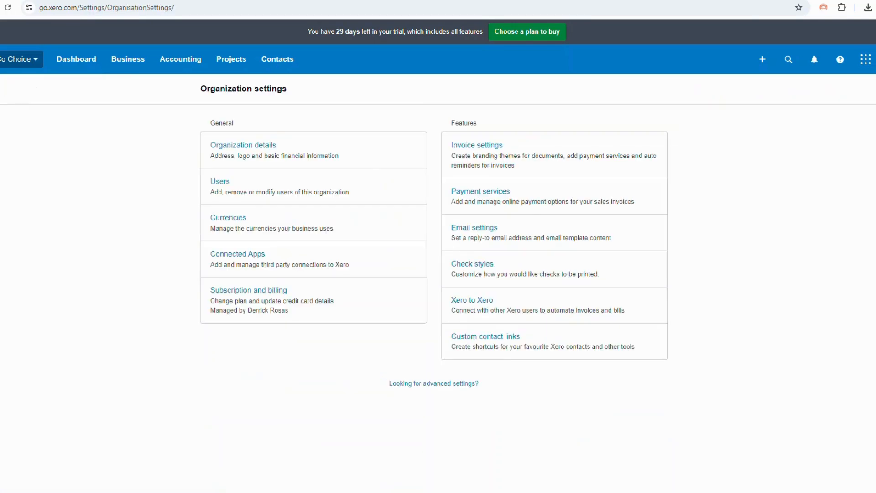
pyautogui.click(482, 229)
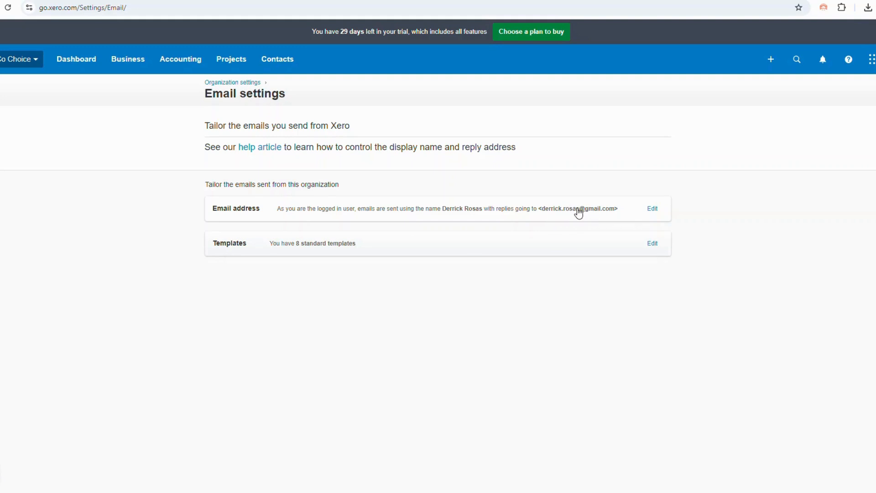
# Switch to Postal Methods and open its account settings.
pyautogui.click(488, 1)
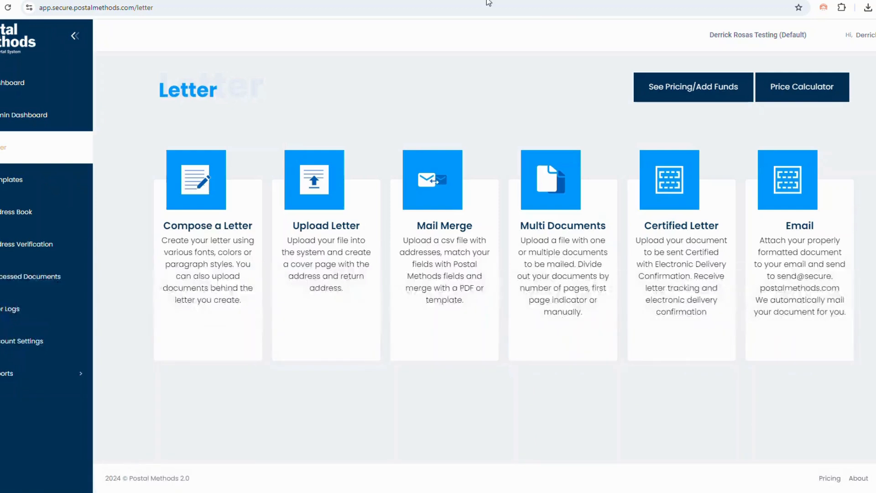
pyautogui.click(10, 347)
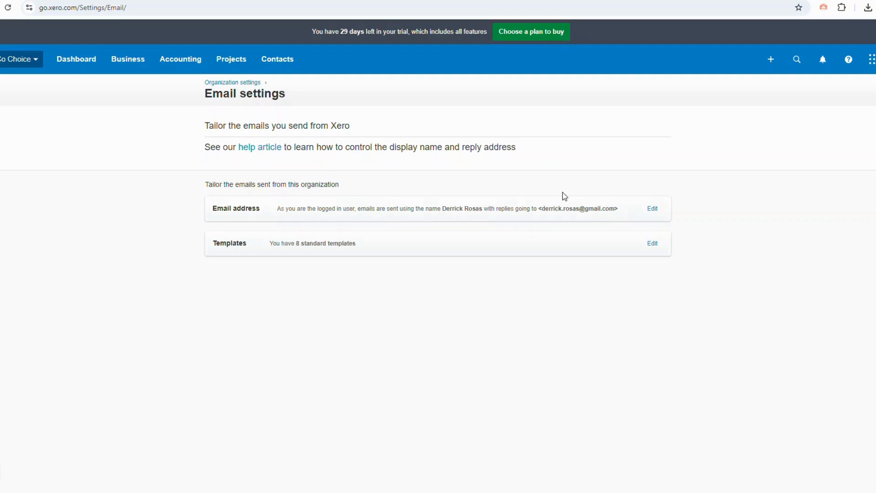
# Review the sender email address setting and the form for adding a new reply email address, without adding one.
pyautogui.click(655, 210)
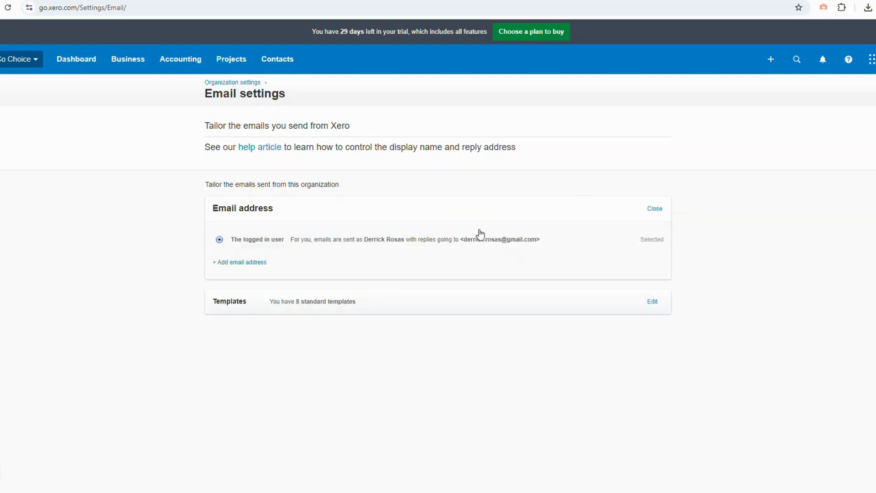
pyautogui.click(235, 264)
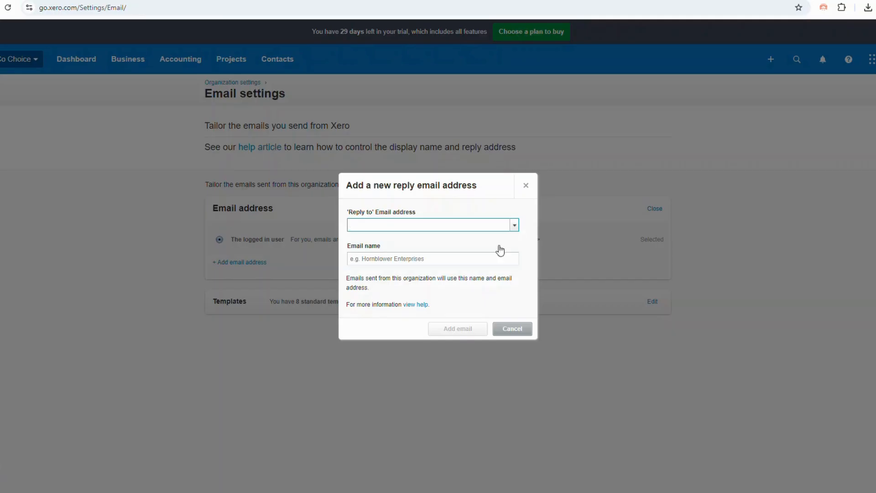
pyautogui.click(526, 186)
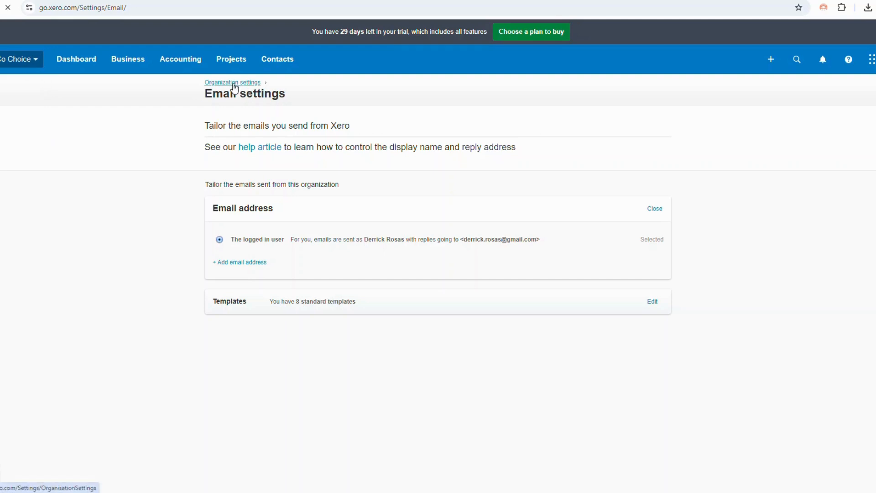
# In the invoice settings, create a new custom .docx branding theme titled High Cloud Advisory.
pyautogui.click(235, 85)
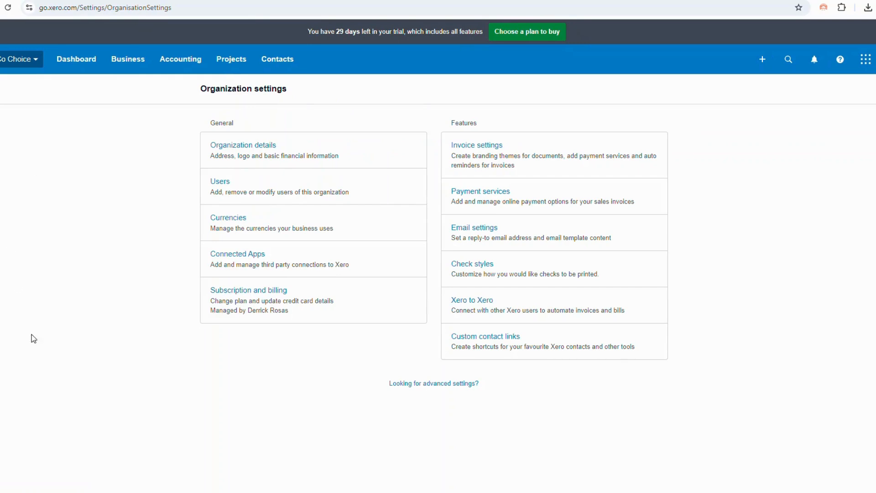
pyautogui.click(470, 152)
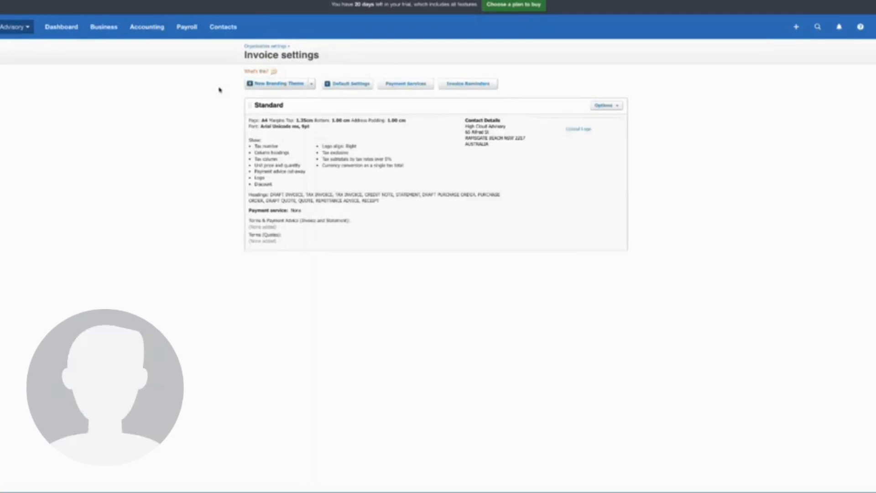
pyautogui.click(312, 85)
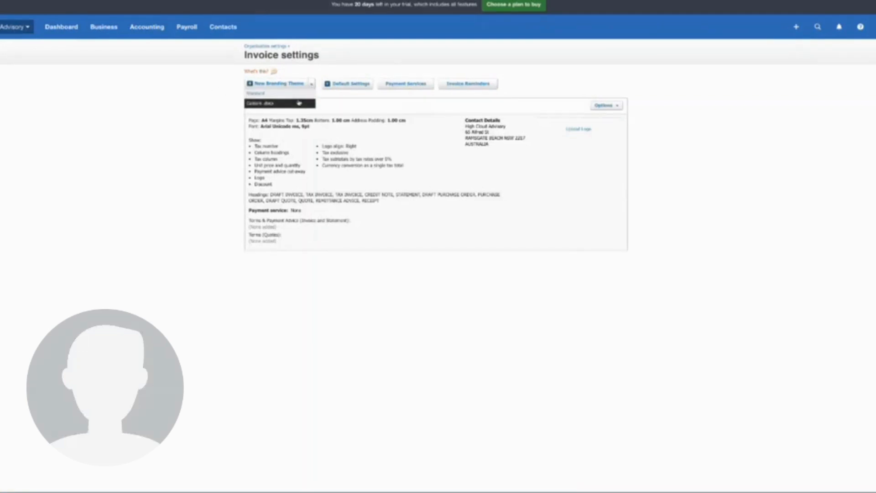
pyautogui.click(299, 103)
pyautogui.write('High Cloud Advisory')
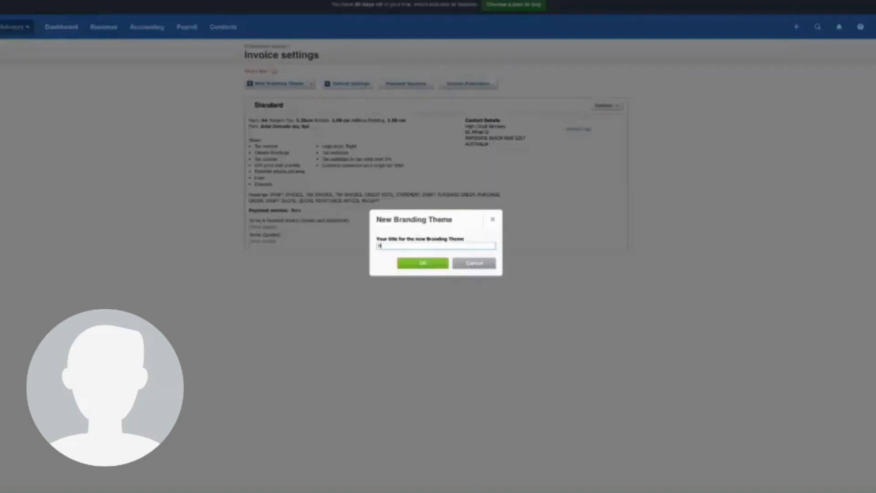
pyautogui.click(413, 265)
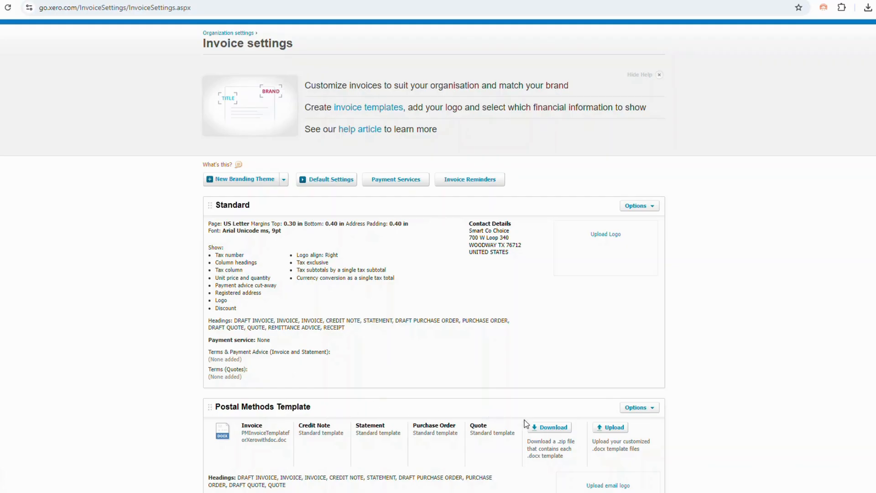
# Select PM Invoice Template for Xero with doc from the Documents Xero folder as the Postal Methods invoice template, and close the dialog without uploading.
pyautogui.click(612, 429)
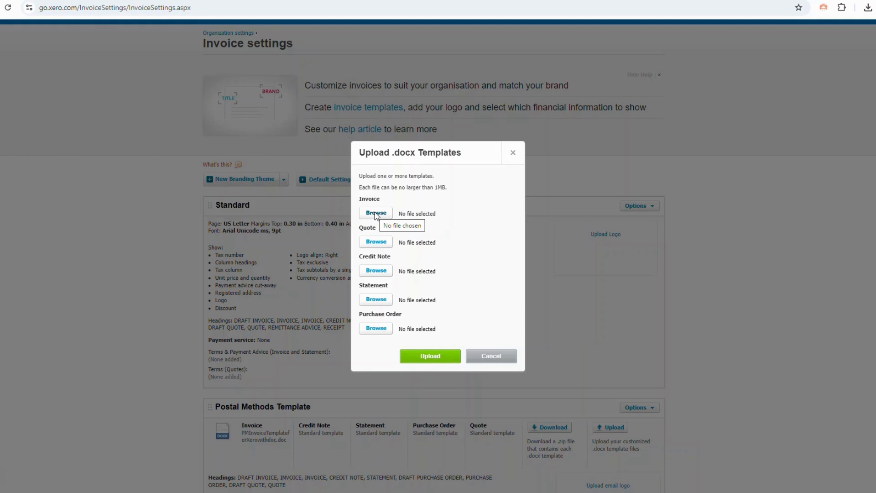
pyautogui.click(376, 213)
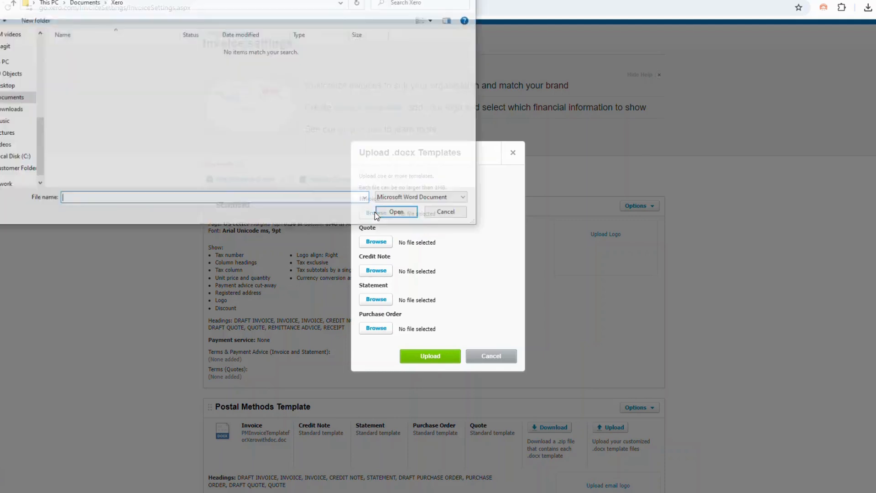
pyautogui.click(3, 99)
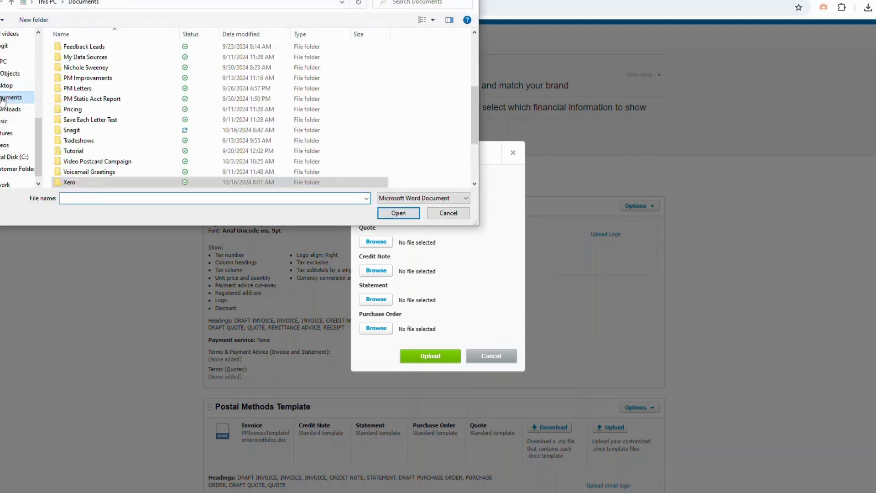
pyautogui.scroll(-3, 119, 156)
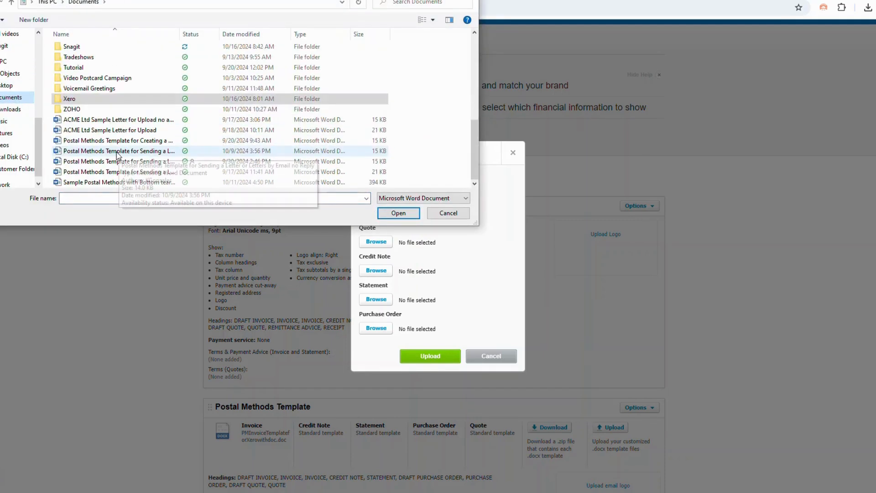
pyautogui.doubleClick(73, 100)
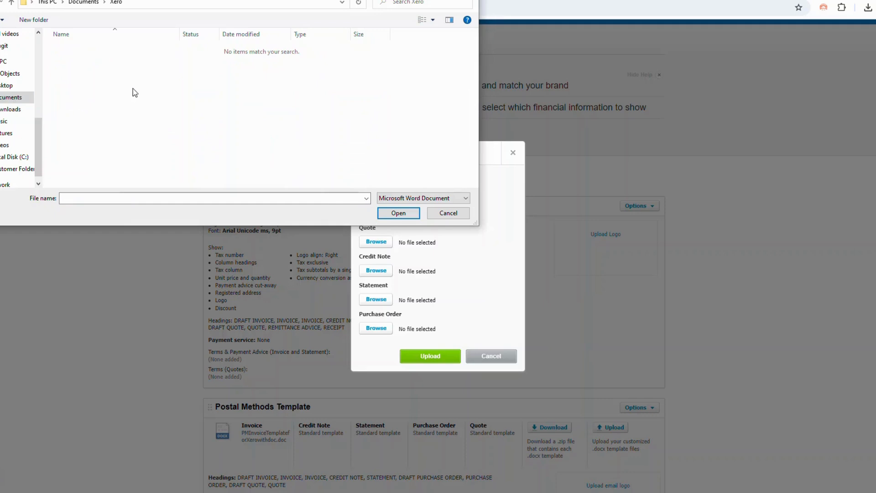
pyautogui.click(446, 199)
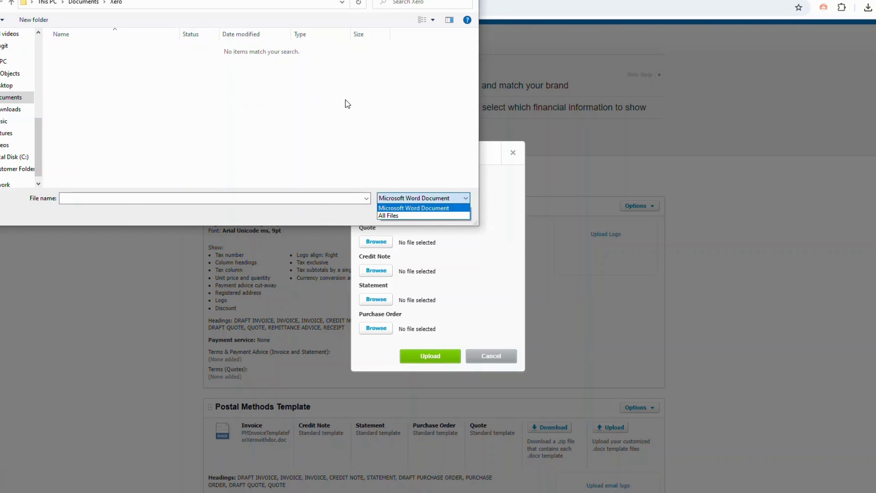
pyautogui.click(391, 216)
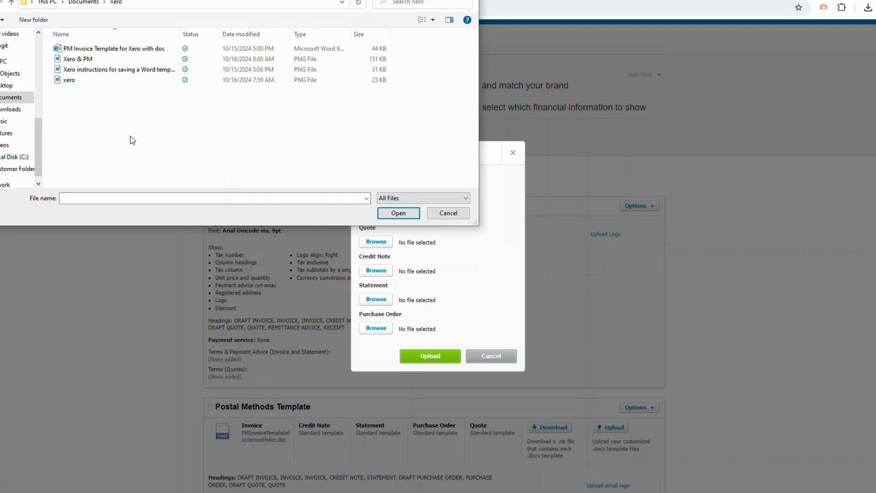
pyautogui.doubleClick(134, 49)
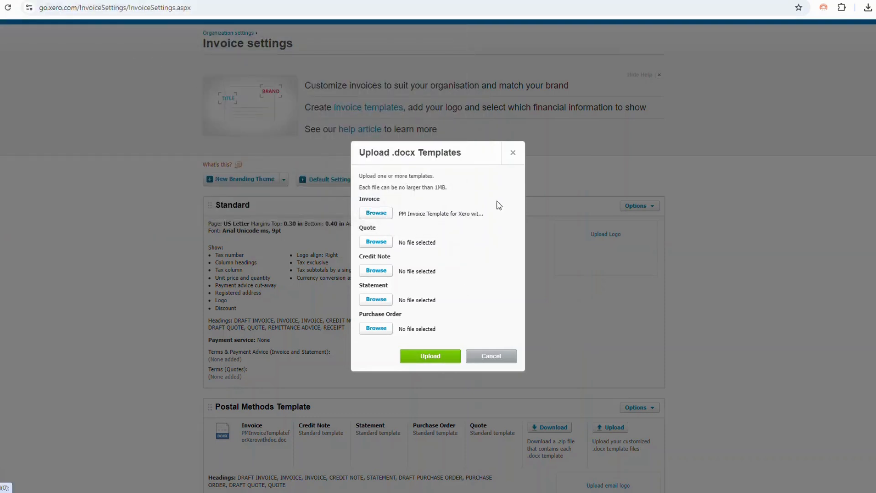
pyautogui.click(514, 152)
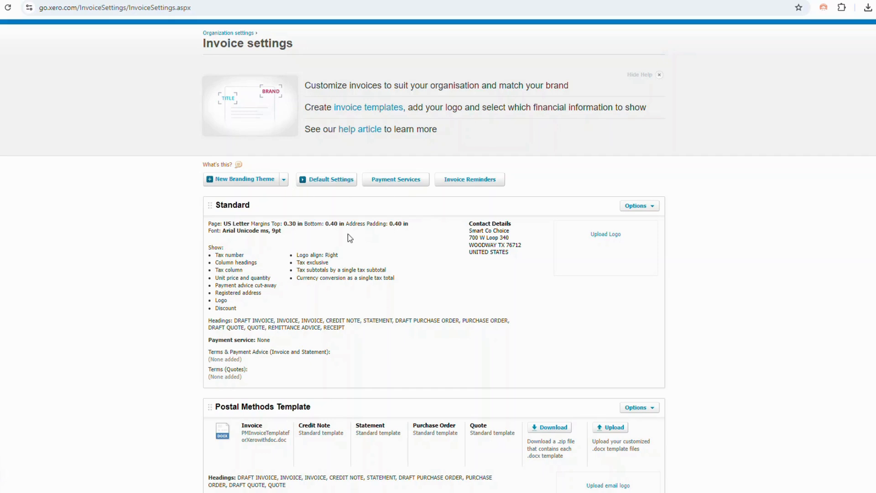
# Reorder the branding themes so Standard sits below Postal Methods Template.
pyautogui.moveTo(210, 204); pyautogui.dragTo(213, 389)
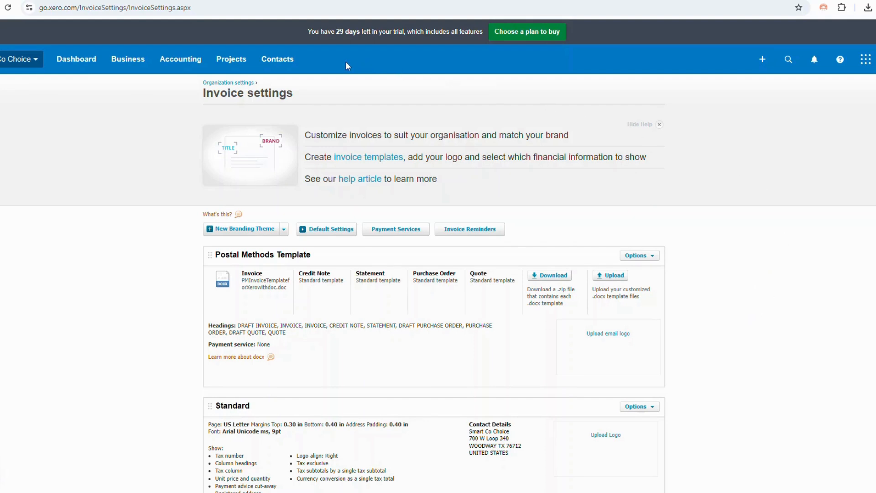
# Open the listed customer's record from all contacts and start editing its details.
pyautogui.click(277, 59)
pyautogui.click(269, 91)
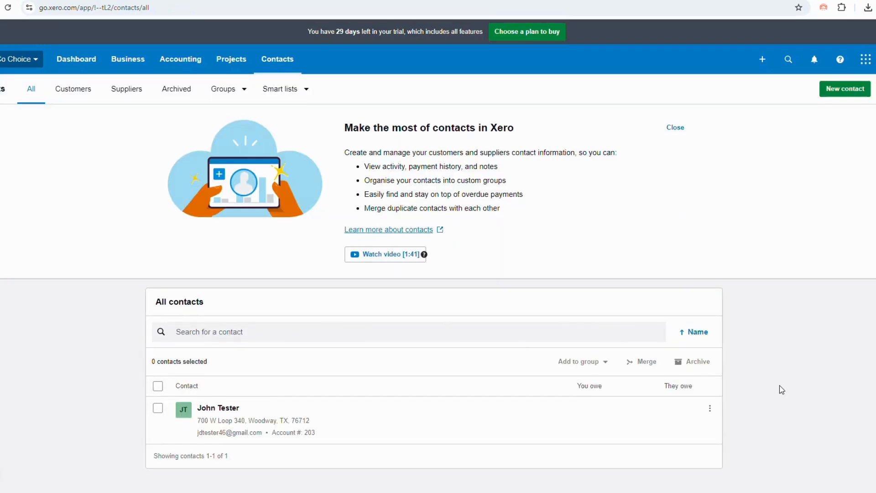
pyautogui.click(218, 408)
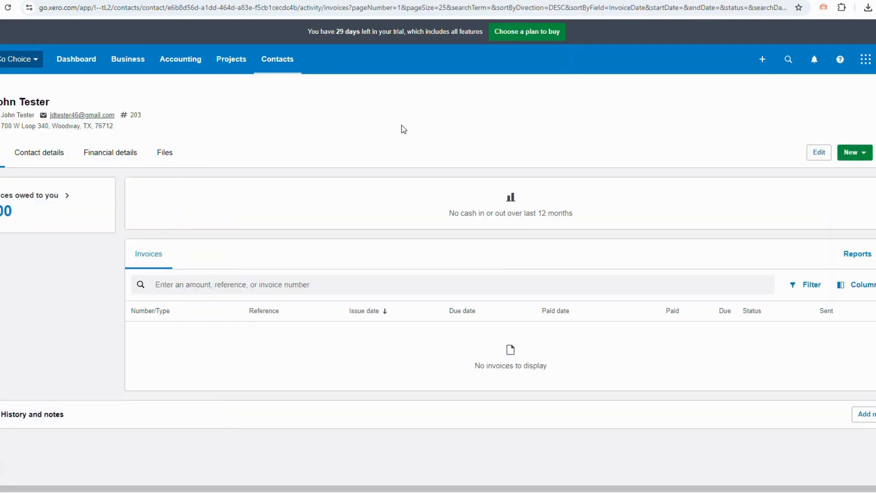
pyautogui.click(815, 158)
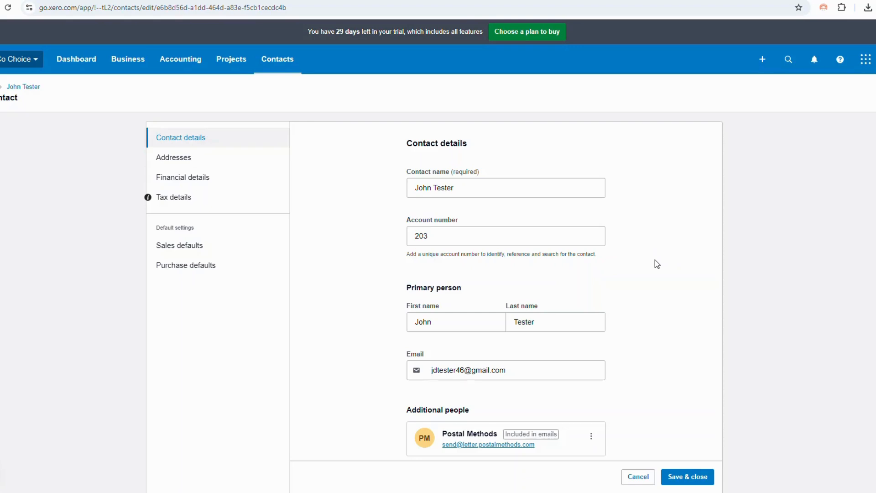
# Start adding another person to the contact, entering first name Postal and last name Methods.
pyautogui.scroll(-1, 657, 264)
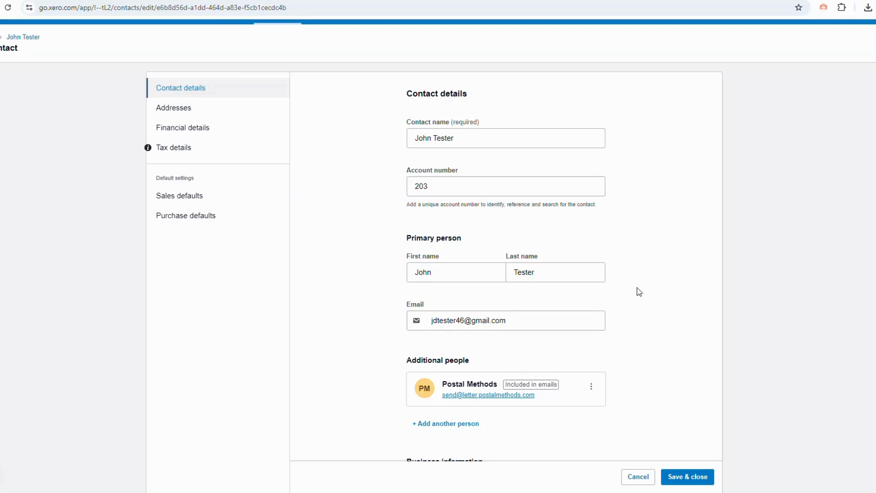
pyautogui.scroll(-1, 637, 288)
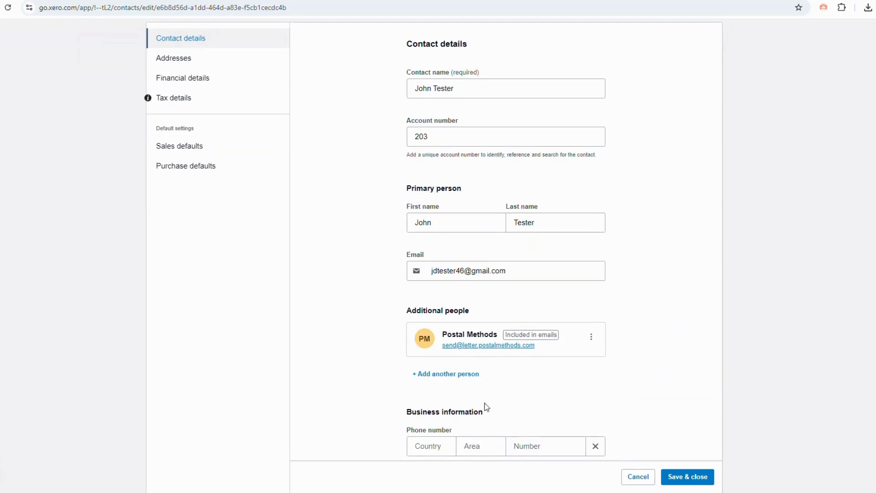
pyautogui.click(431, 373)
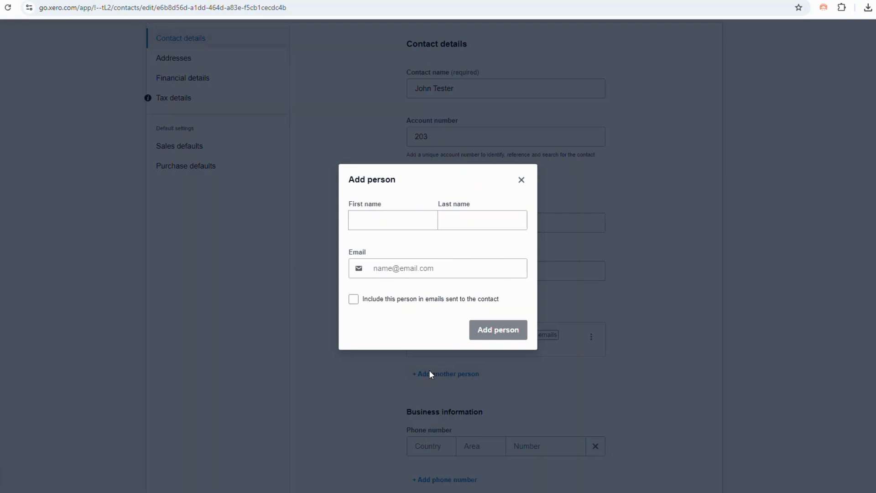
pyautogui.click(386, 219)
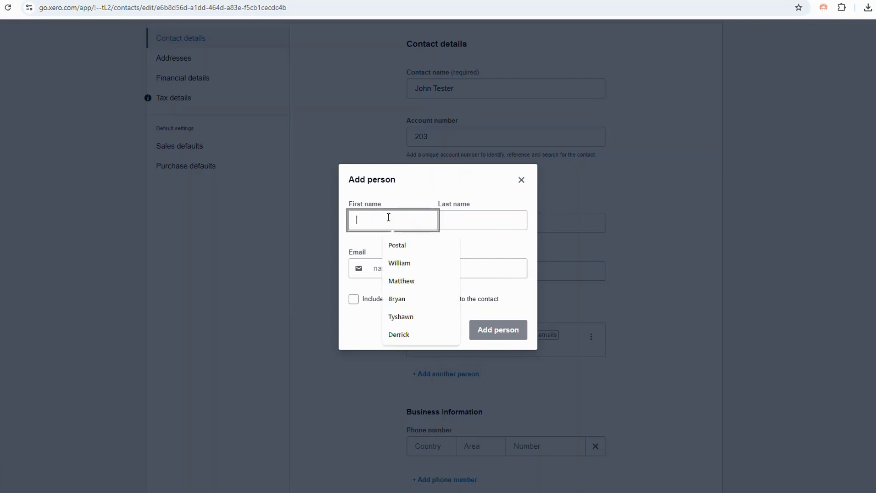
pyautogui.write('Pos')
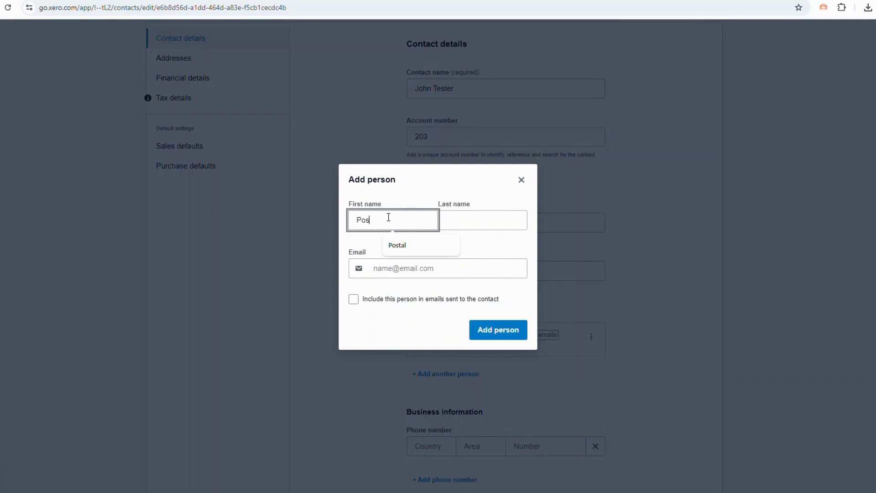
pyautogui.write('tal')
pyautogui.press('Tab')
pyautogui.write('M')
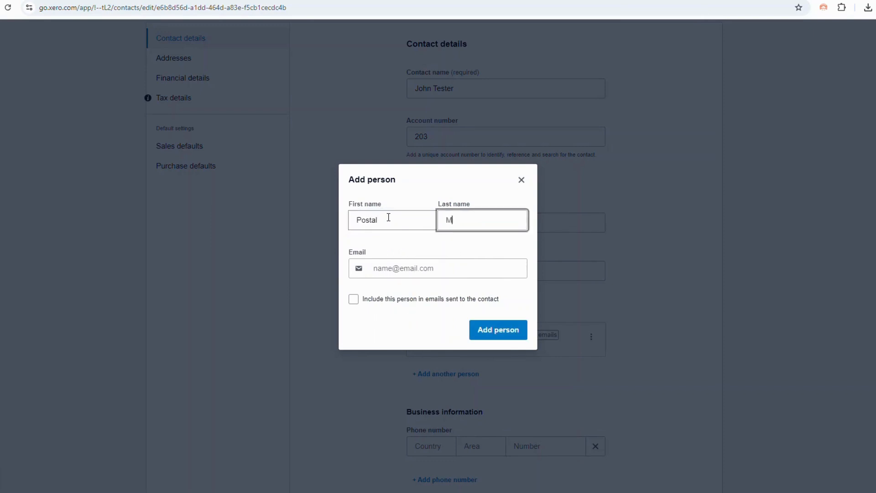
pyautogui.write('ethods')
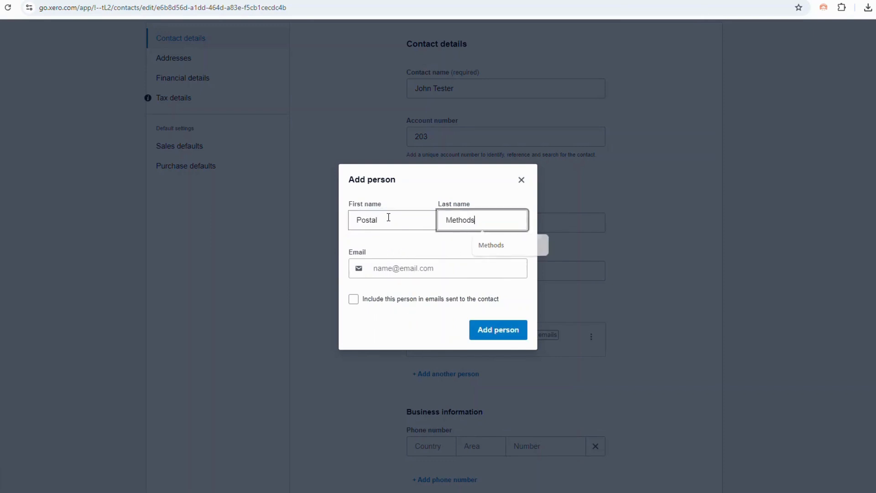
pyautogui.press('Tab')
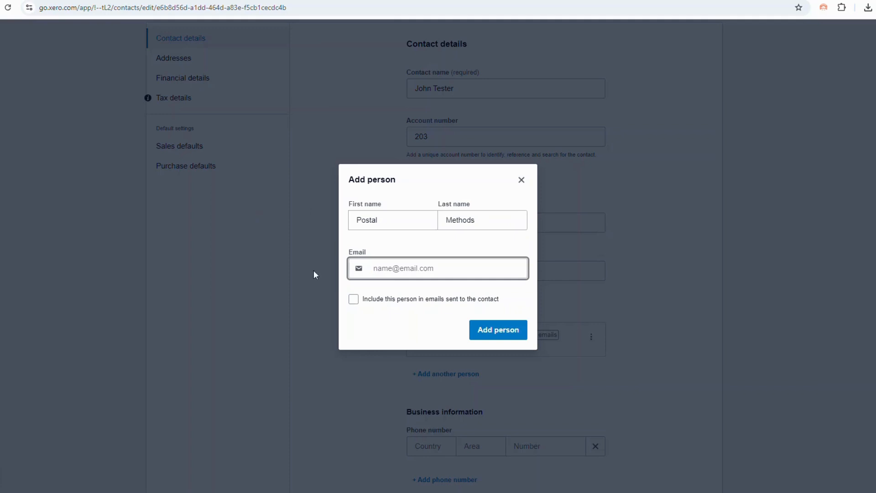
# Fill in the Postal Methods email, include this person in emails sent to the contact, and close the dialog without adding the person.
pyautogui.click(415, 273)
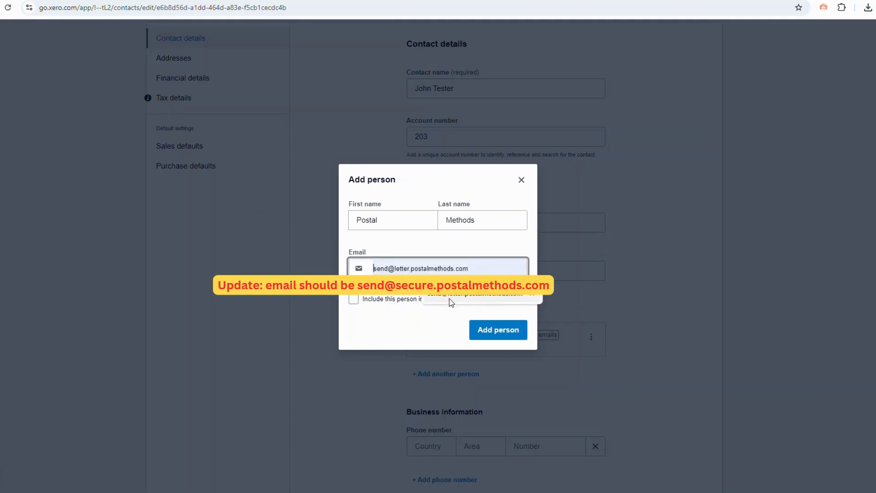
pyautogui.click(480, 299)
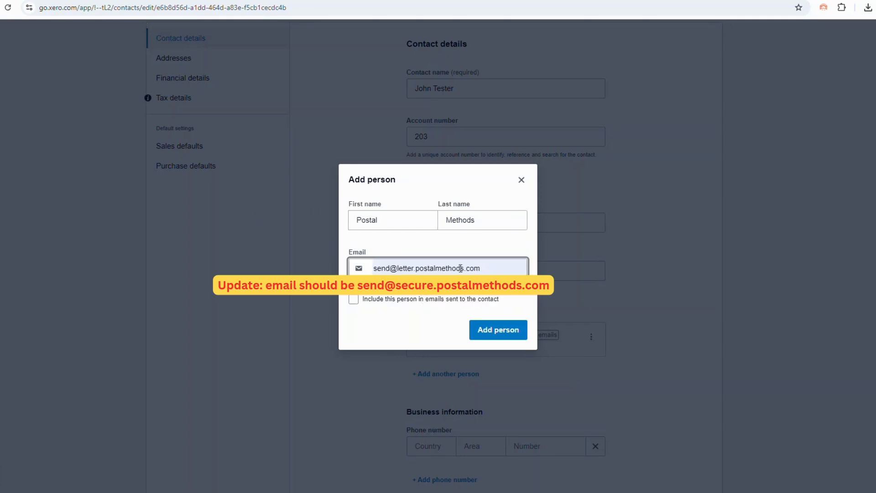
pyautogui.click(354, 302)
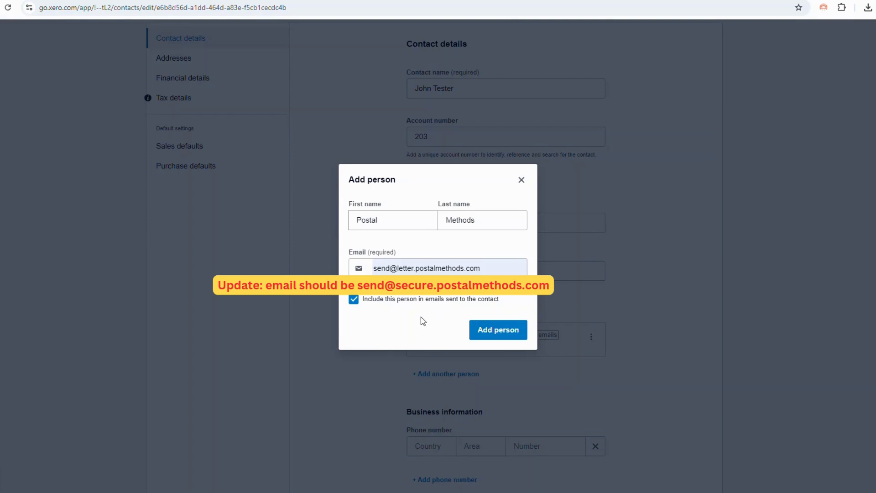
pyautogui.click(522, 181)
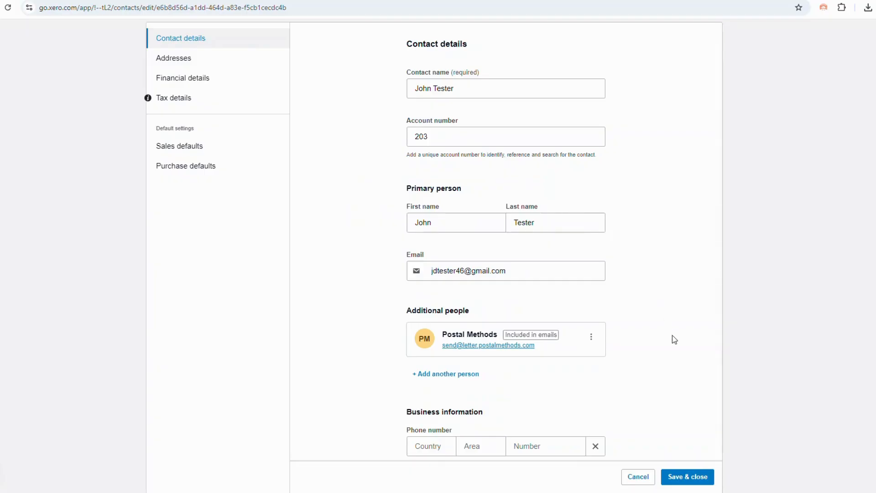
# Save and close the contact's record and open the invoices list.
pyautogui.click(695, 479)
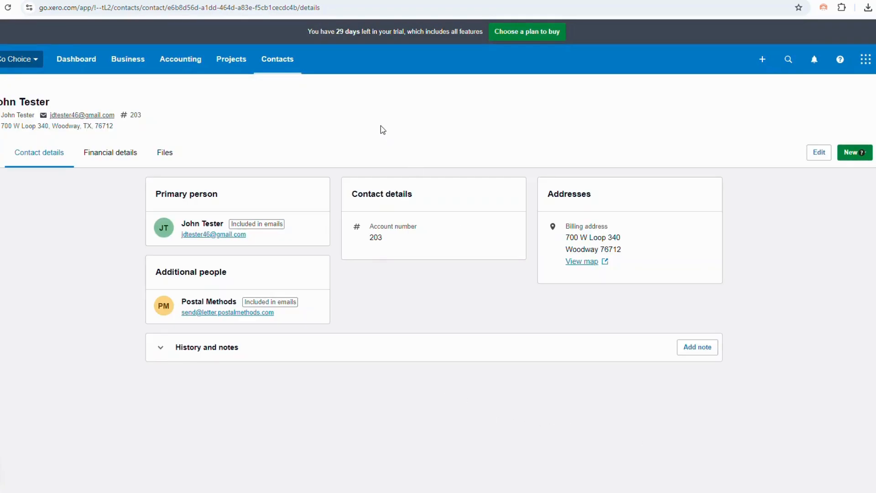
pyautogui.click(131, 60)
pyautogui.click(131, 161)
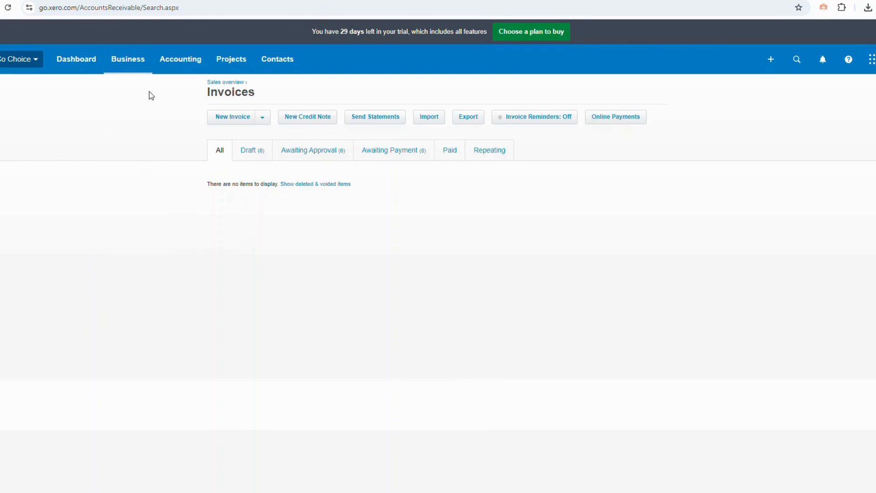
# Create a new invoice addressed to the listed customer, due in 14 days on Oct 30.
pyautogui.click(234, 120)
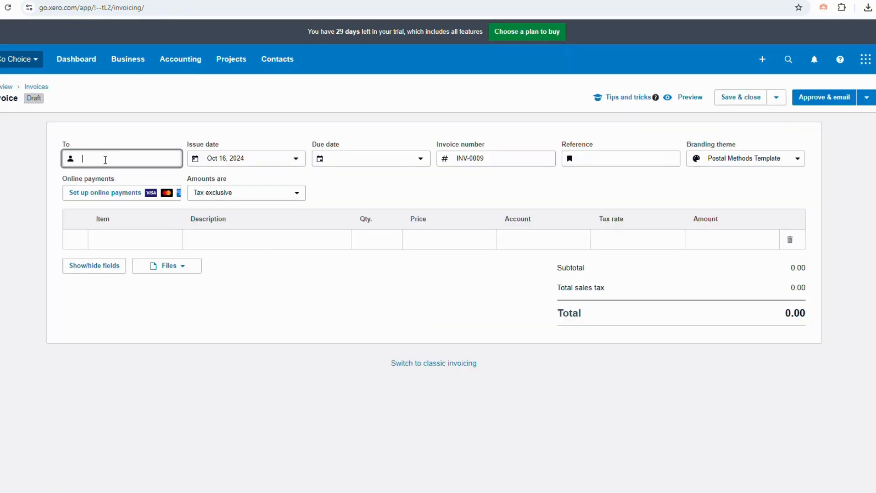
pyautogui.write('j')
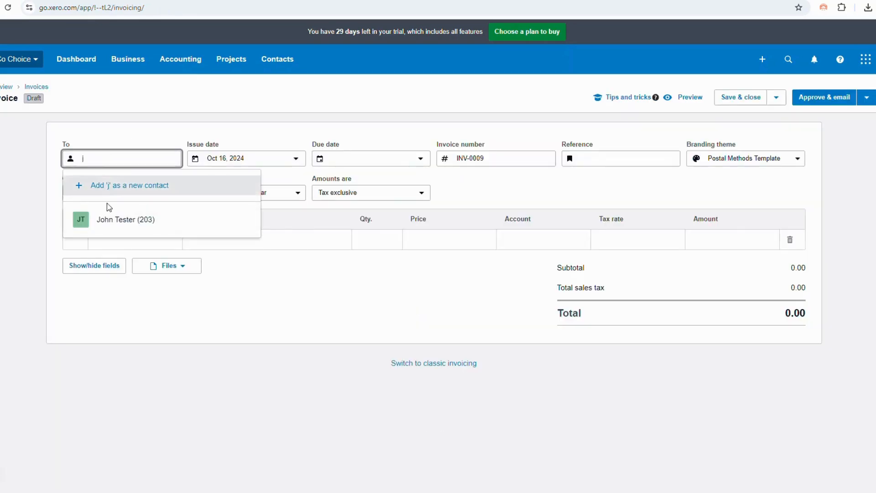
pyautogui.click(113, 228)
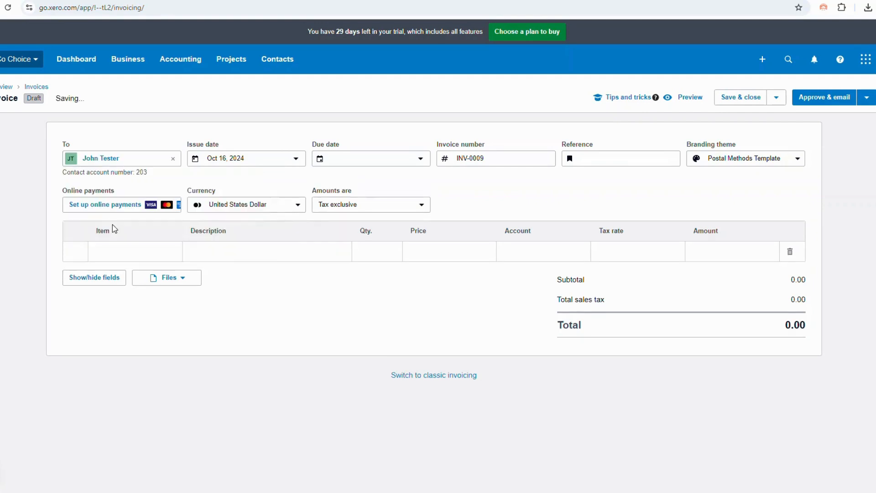
pyautogui.click(374, 161)
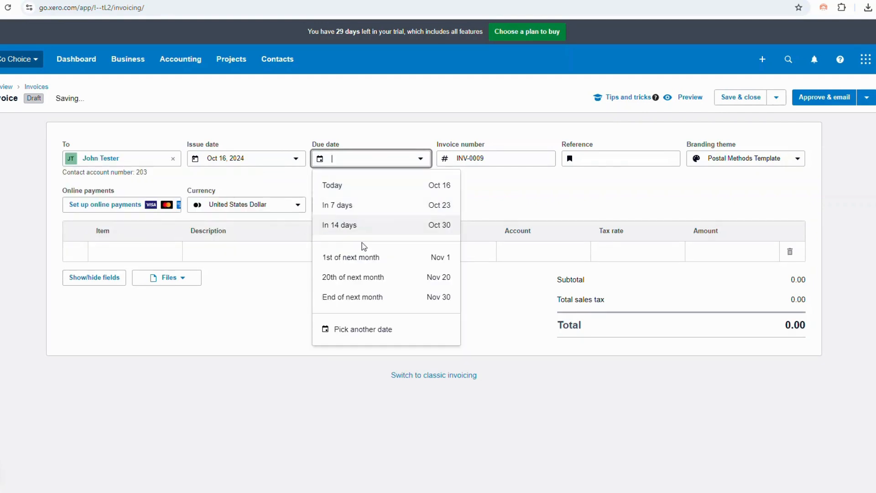
pyautogui.click(346, 229)
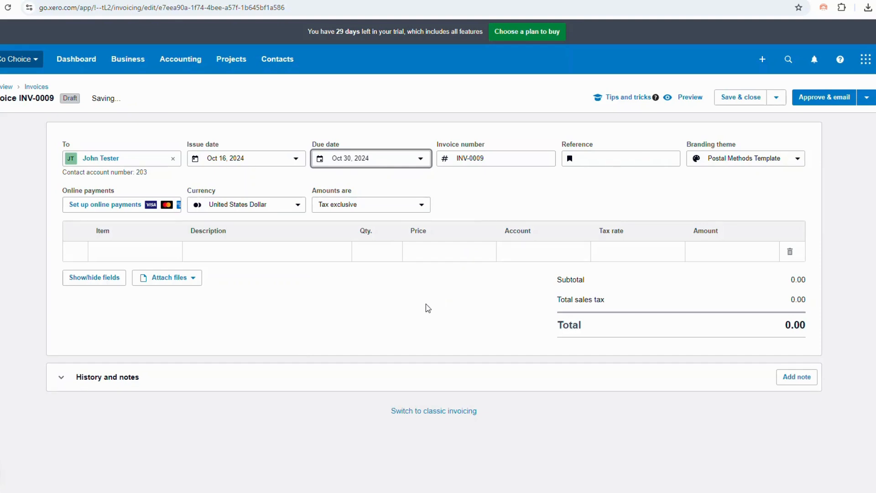
# Add the Service item to the invoice and send it by email to the customer and Postal Methods.
pyautogui.click(161, 252)
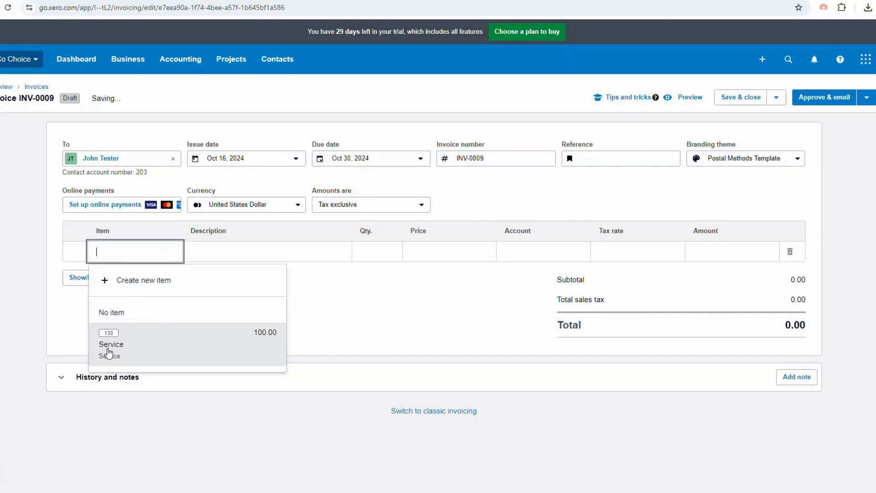
pyautogui.click(110, 344)
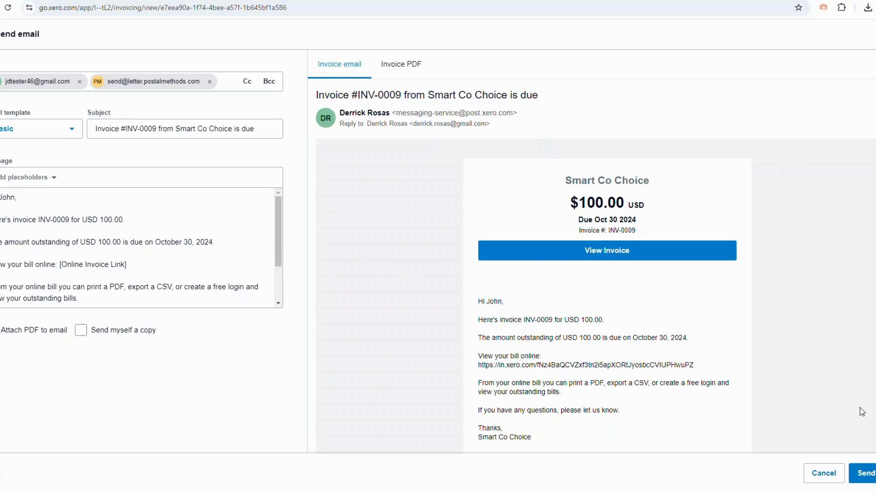
pyautogui.click(870, 473)
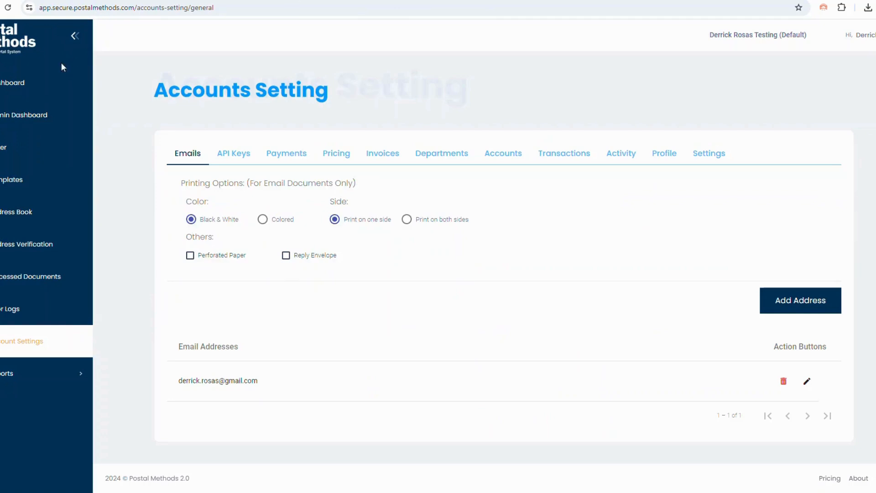
# Switch to Postal Methods, open the processed documents and refresh the jobs to check the emailed invoice's letter job.
pyautogui.click(10, 284)
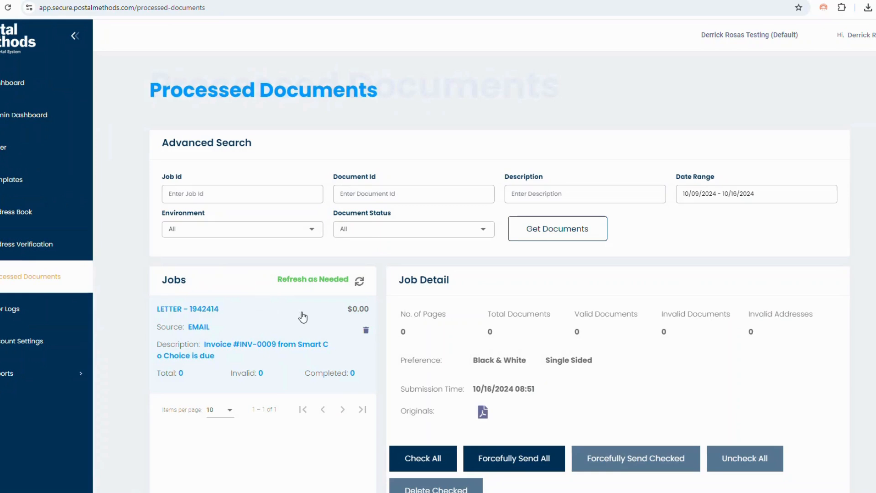
pyautogui.scroll(-3, 443, 318)
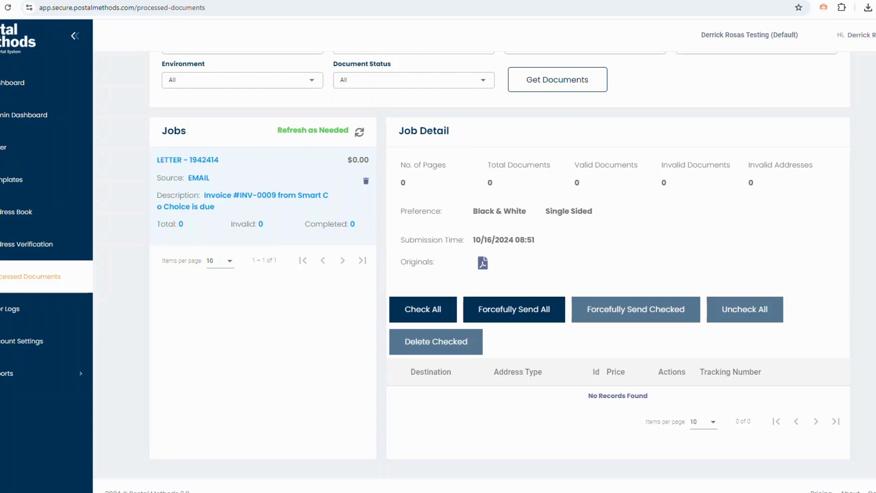
pyautogui.click(359, 135)
pyautogui.scroll(3, 359, 134)
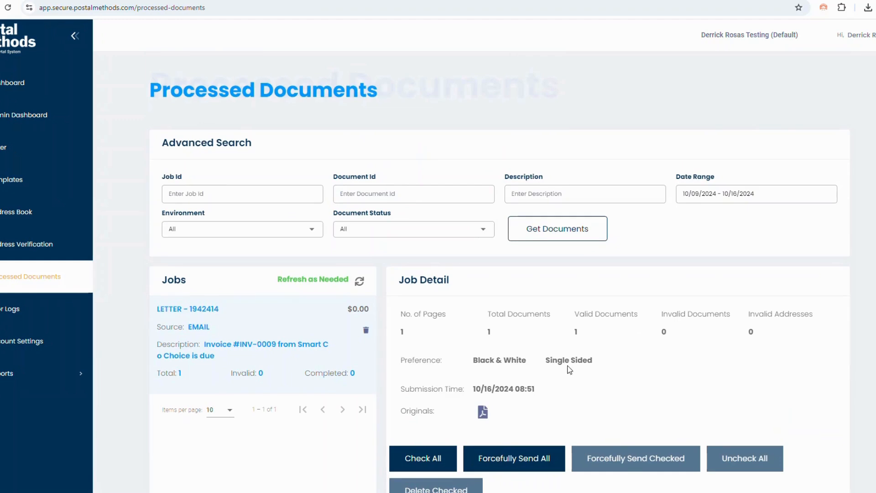
pyautogui.click(360, 281)
# Review the letter's destination entry in the job detail, view its downloaded invoice PDF, and return to the processed documents.
pyautogui.scroll(-2, 293, 365)
pyautogui.scroll(-3, 293, 360)
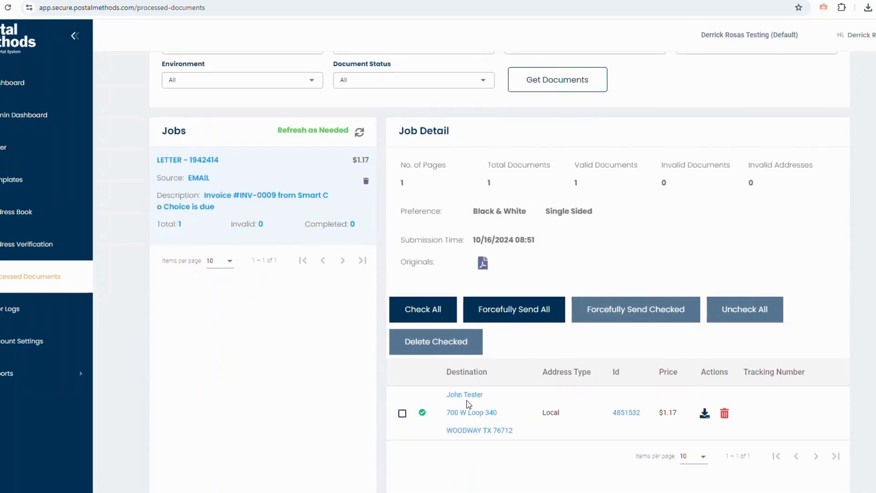
pyautogui.click(776, 35)
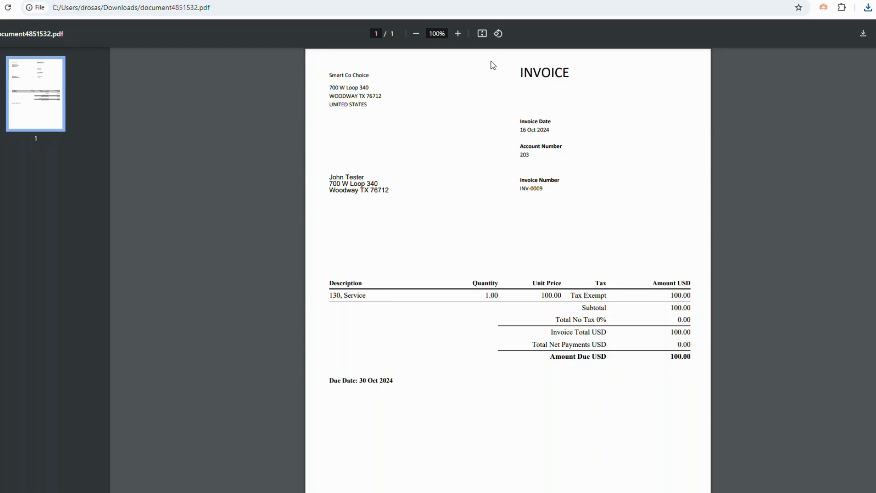
pyautogui.click(440, 0)
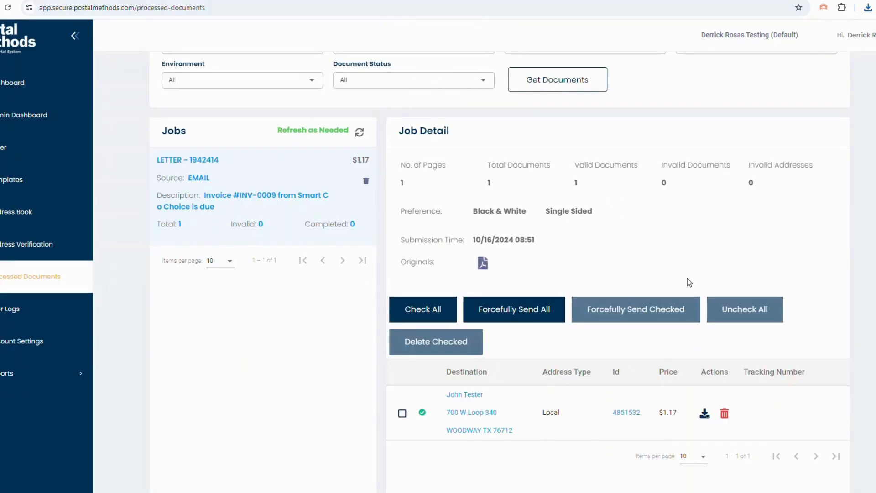